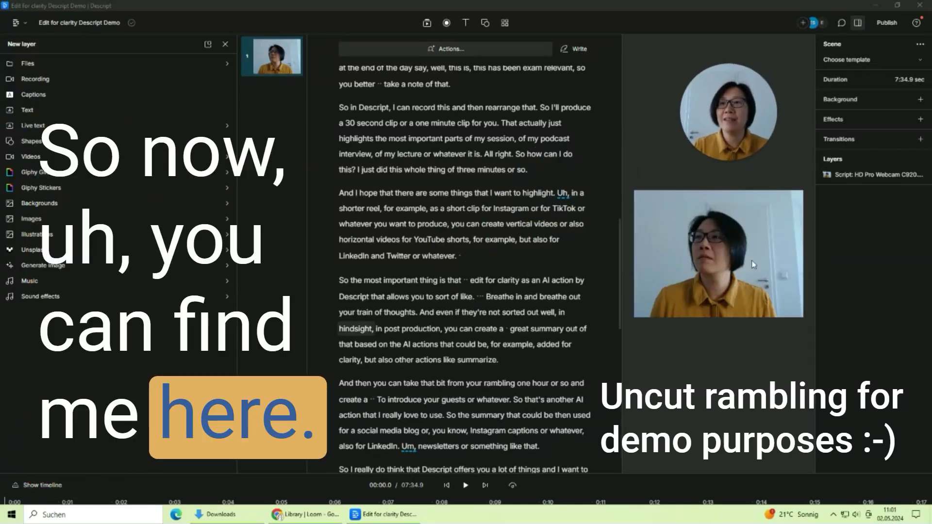
# Step: Look through the transcript of the recording from its start and check how the speaker's name was transcribed
pyautogui.scroll(15, 487, 220)
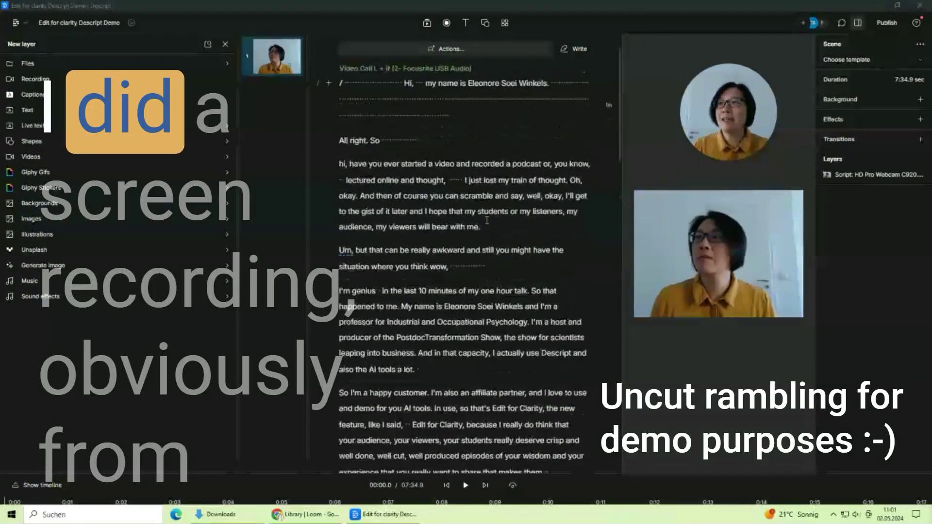
pyautogui.scroll(2, 486, 220)
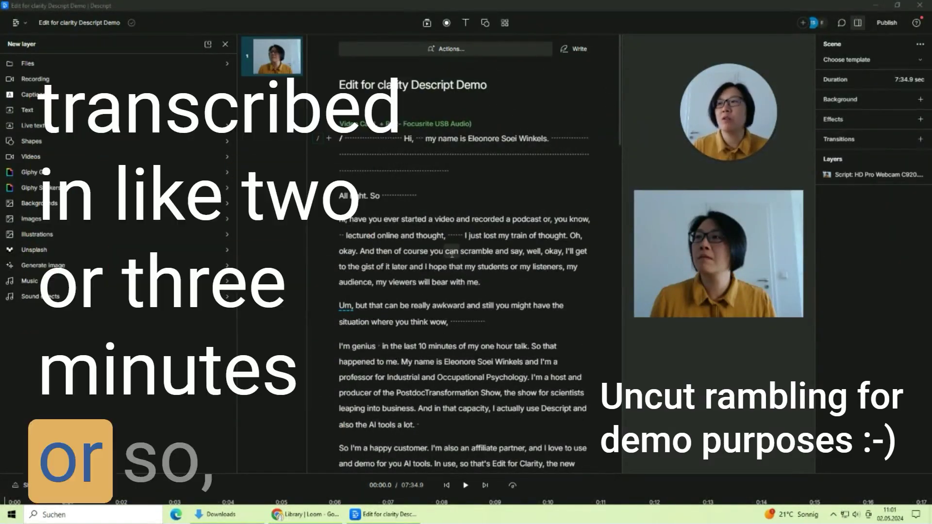
pyautogui.scroll(-20, 524, 265)
pyautogui.scroll(6, 524, 265)
pyautogui.scroll(20, 524, 264)
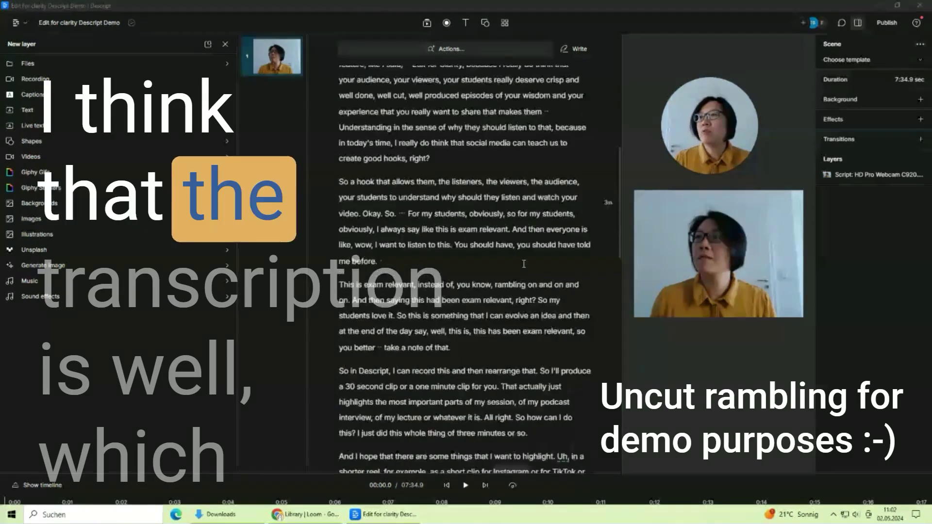
pyautogui.scroll(2, 524, 264)
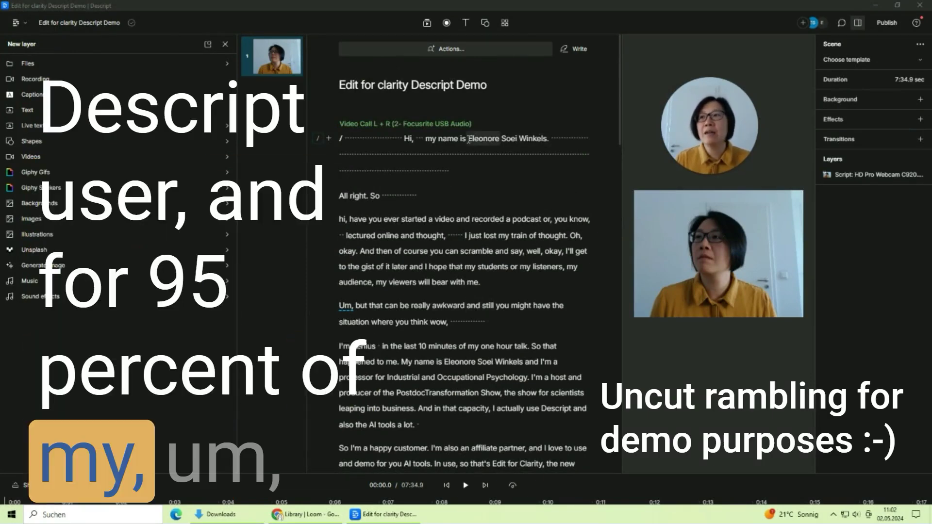
pyautogui.moveTo(468, 139); pyautogui.dragTo(550, 139)
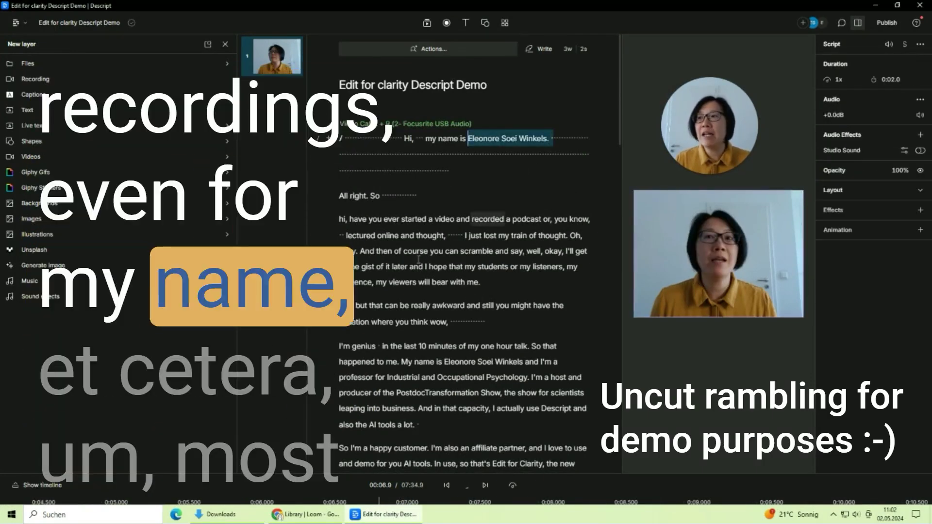
pyautogui.scroll(-3, 526, 291)
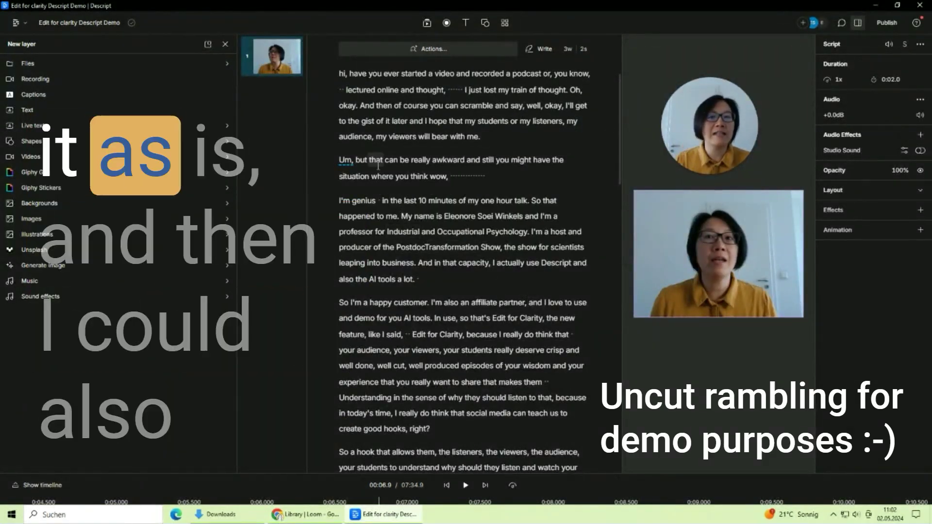
# Step: Examine the filler words "Um" and "Uh" and the pause after "LinkedIn and Twitter or whatever" in the transcript
pyautogui.doubleClick(345, 160)
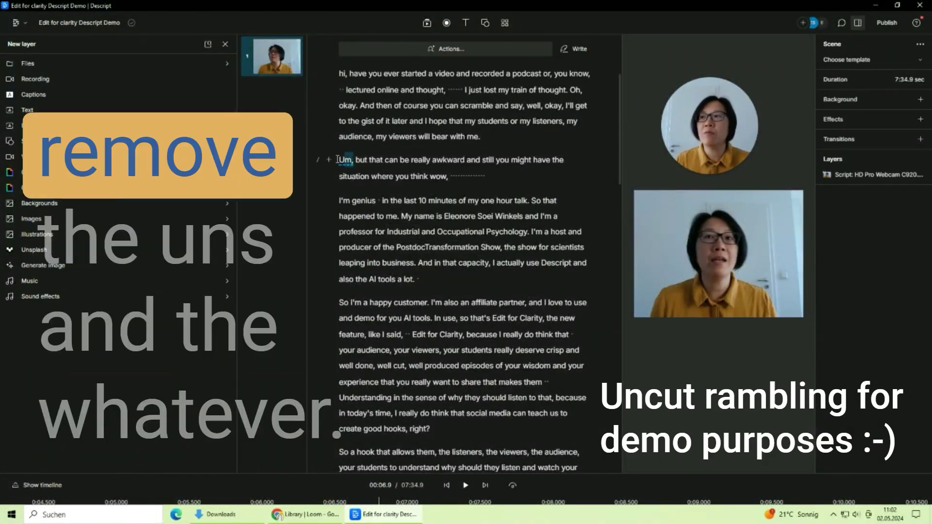
pyautogui.scroll(-7, 410, 269)
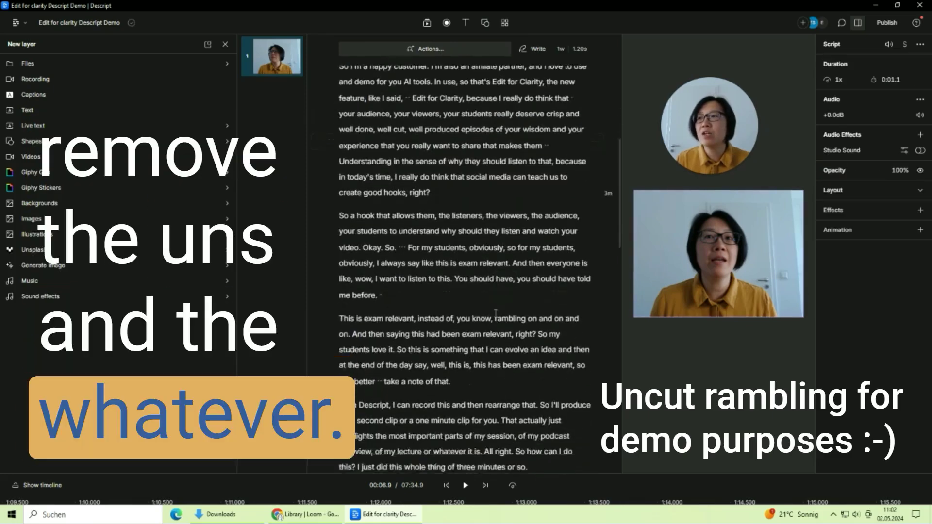
pyautogui.scroll(-3, 390, 302)
pyautogui.click(557, 240)
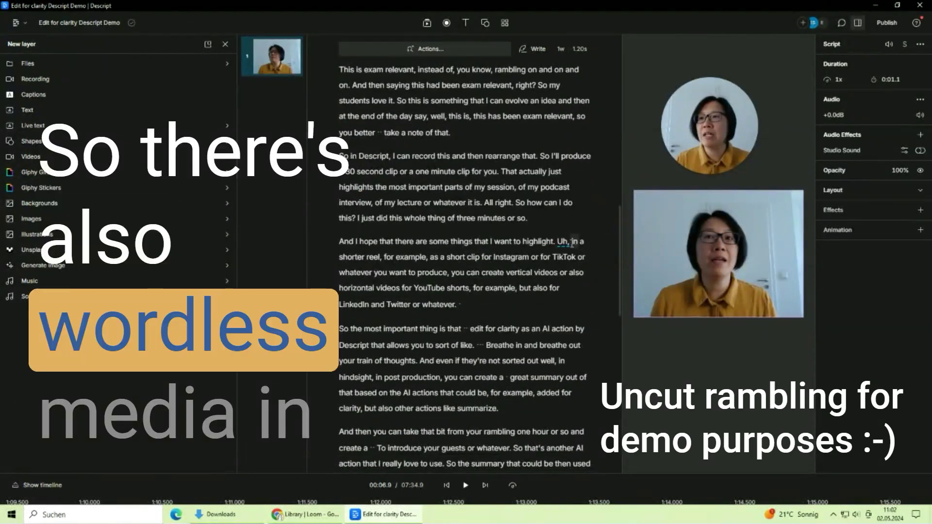
pyautogui.moveTo(462, 304); pyautogui.dragTo(457, 305)
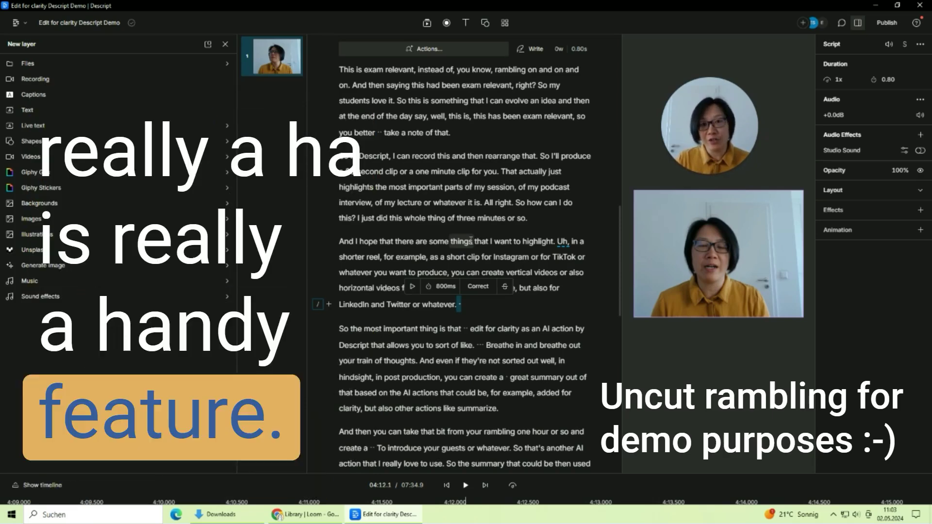
pyautogui.scroll(15, 305, 187)
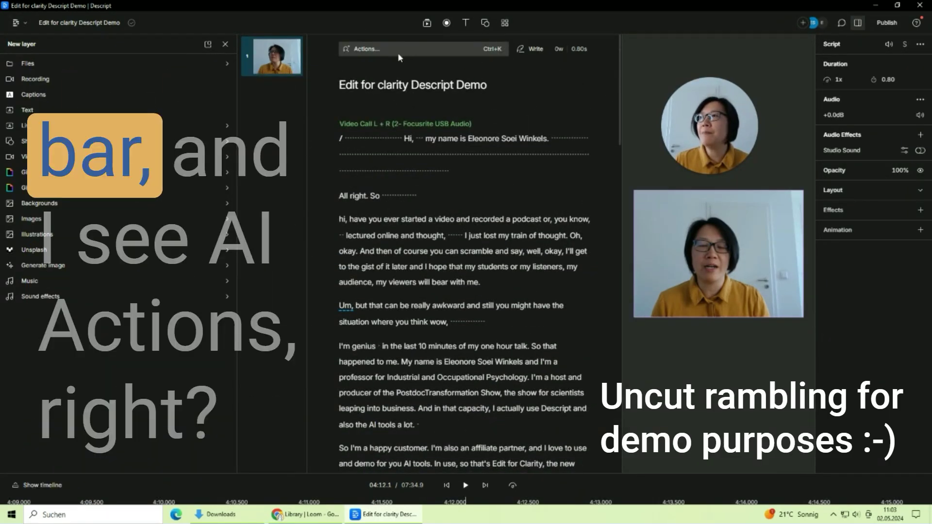
pyautogui.click(397, 50)
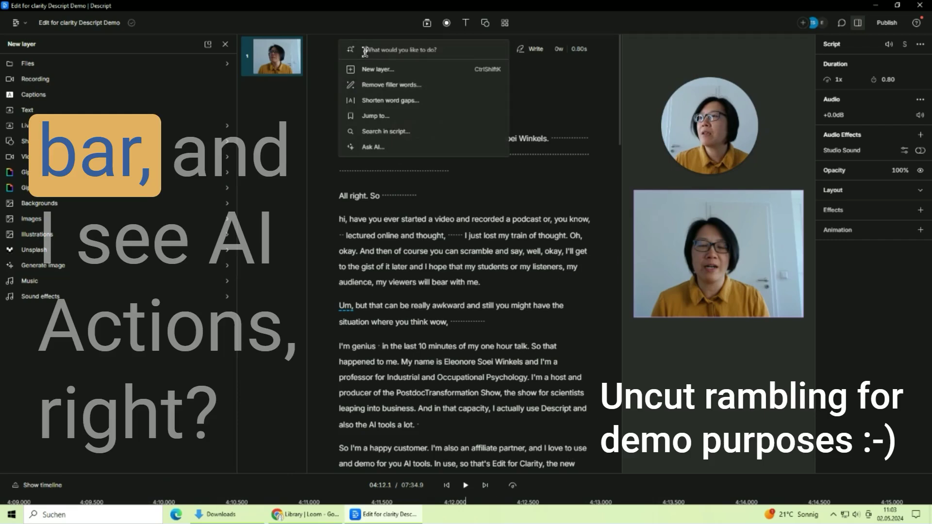
pyautogui.click(378, 148)
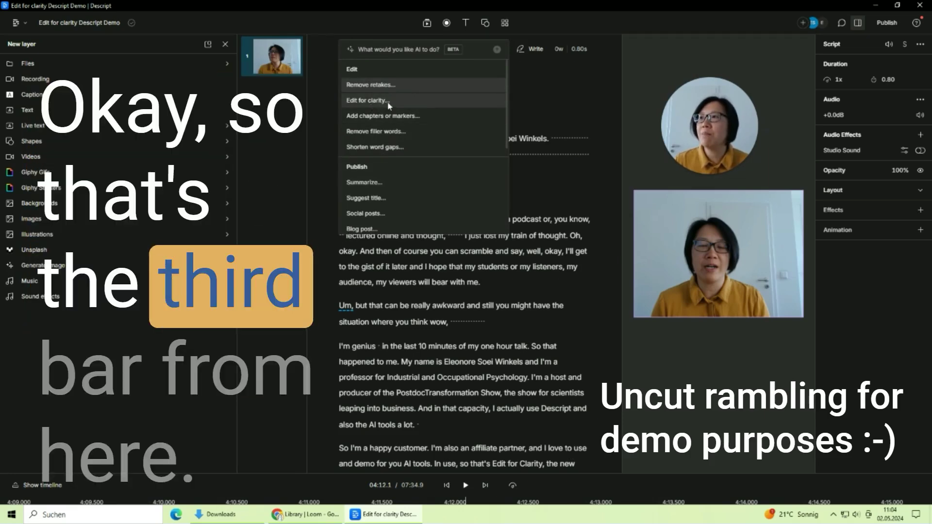
pyautogui.click(321, 113)
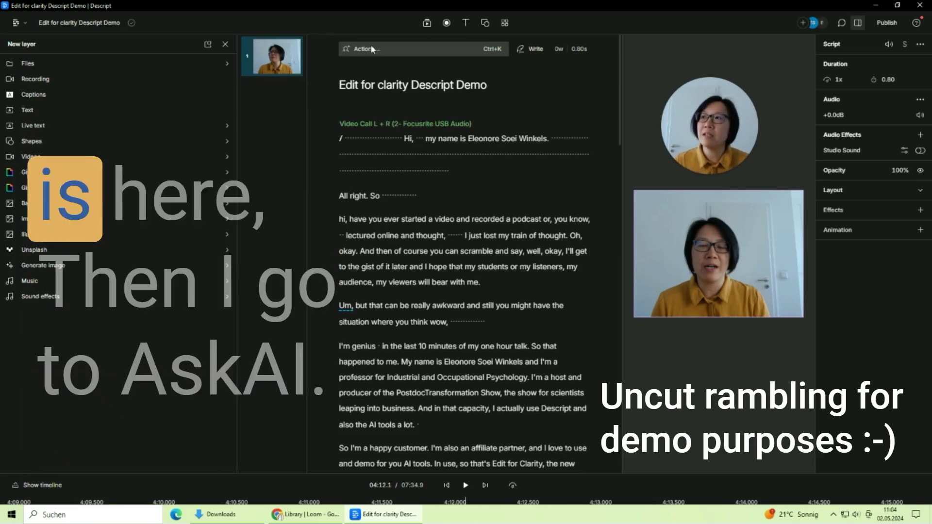
# Step: Select the whole script and run the Ask AI action Edit for clarity on it with its preset prompt
pyautogui.click(372, 50)
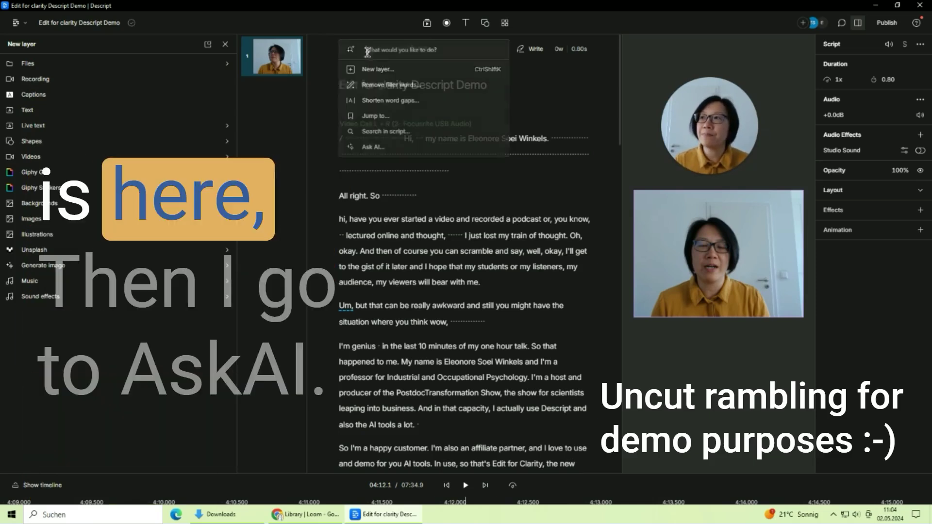
pyautogui.click(385, 147)
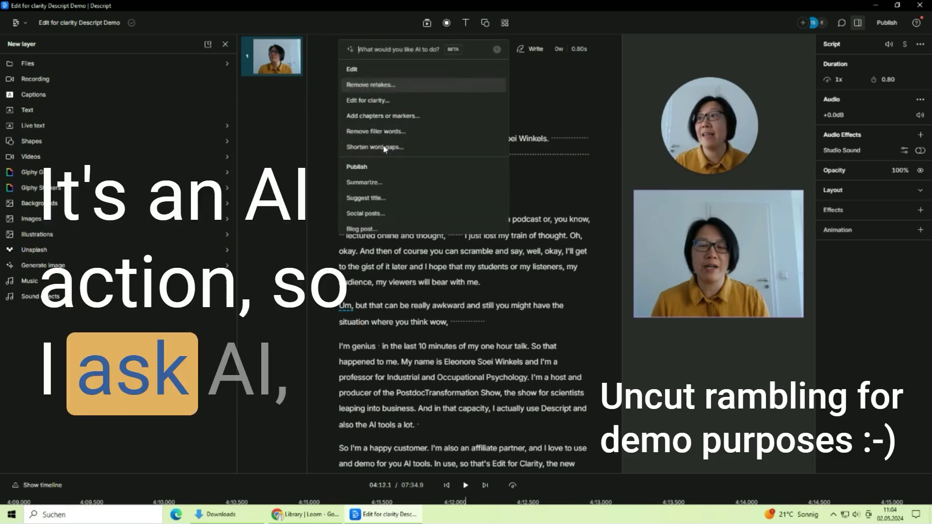
pyautogui.click(371, 100)
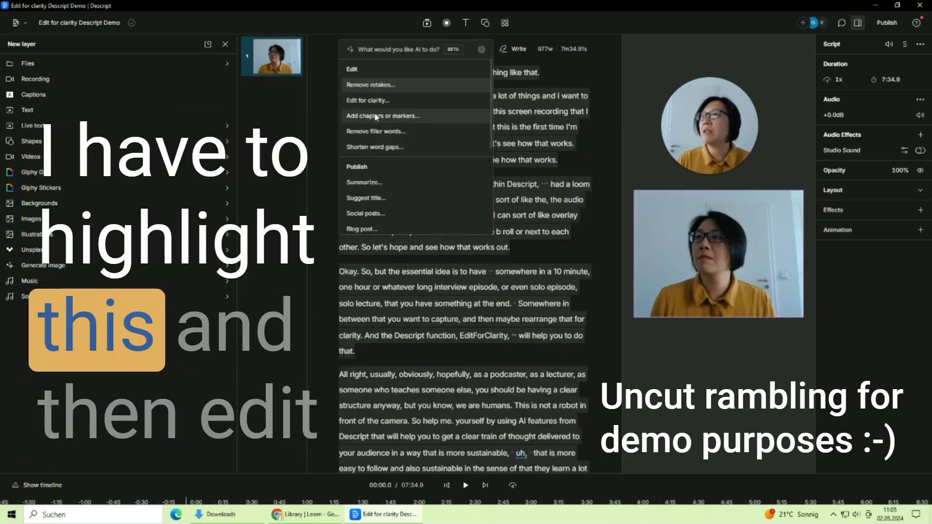
pyautogui.click(372, 100)
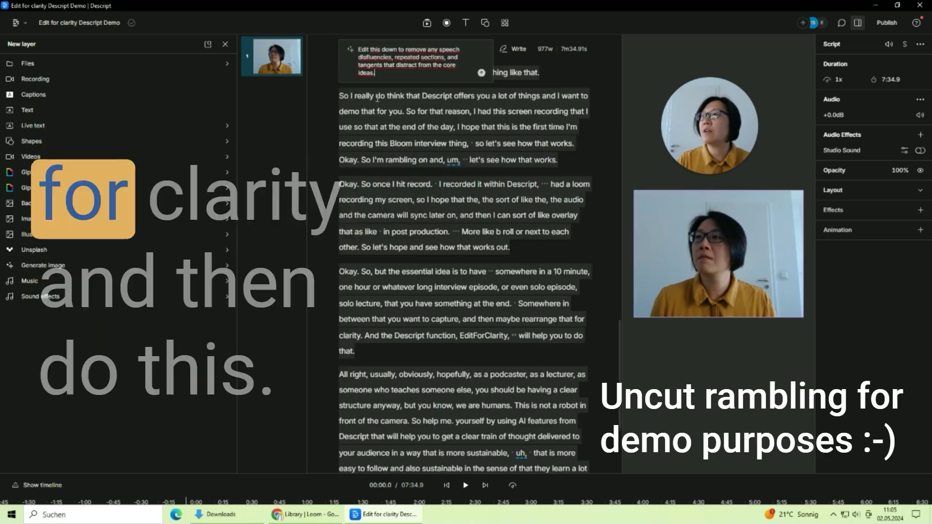
pyautogui.click(482, 73)
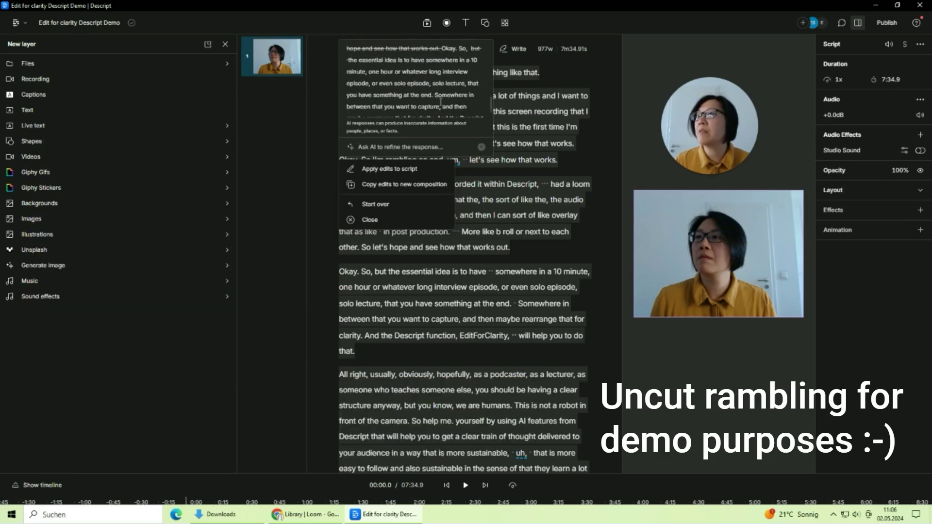
# Step: Read through the suggested edits and copy them to a new composition
pyautogui.scroll(-2, 440, 101)
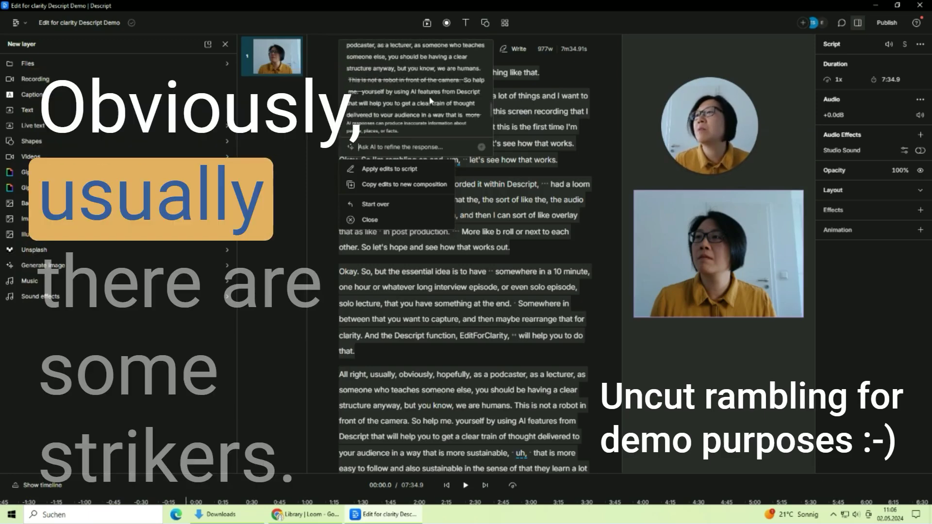
pyautogui.scroll(-2, 430, 100)
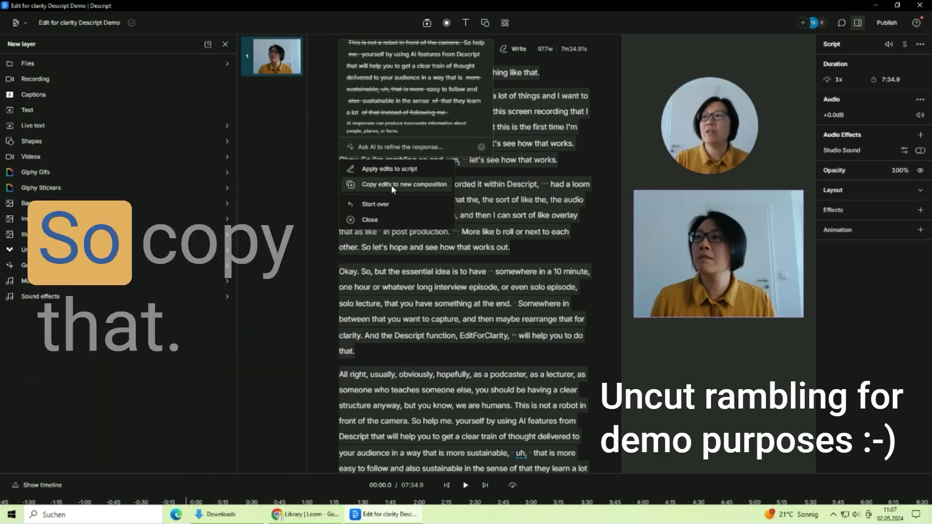
pyautogui.click(391, 185)
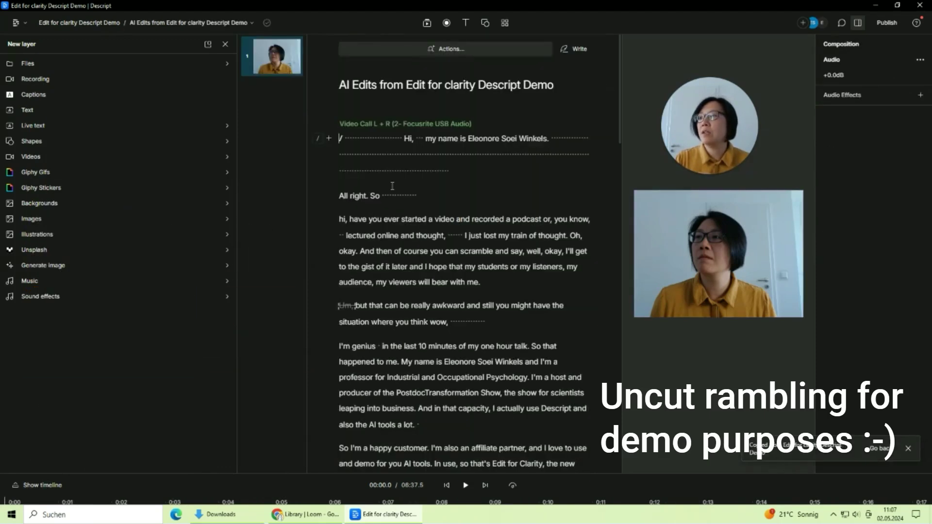
# Step: Show the list of compositions and switch between the original and the AI Edits composition to compare their durations
pyautogui.click(201, 23)
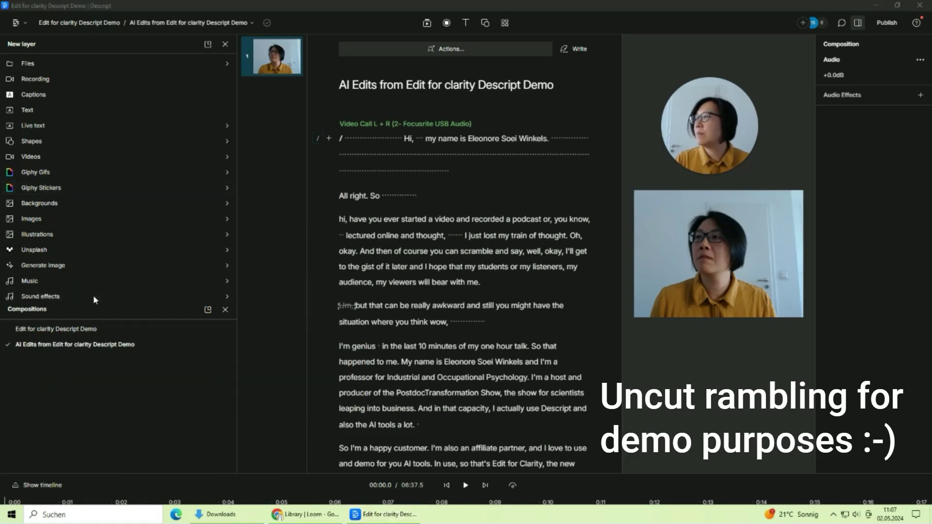
pyautogui.click(88, 330)
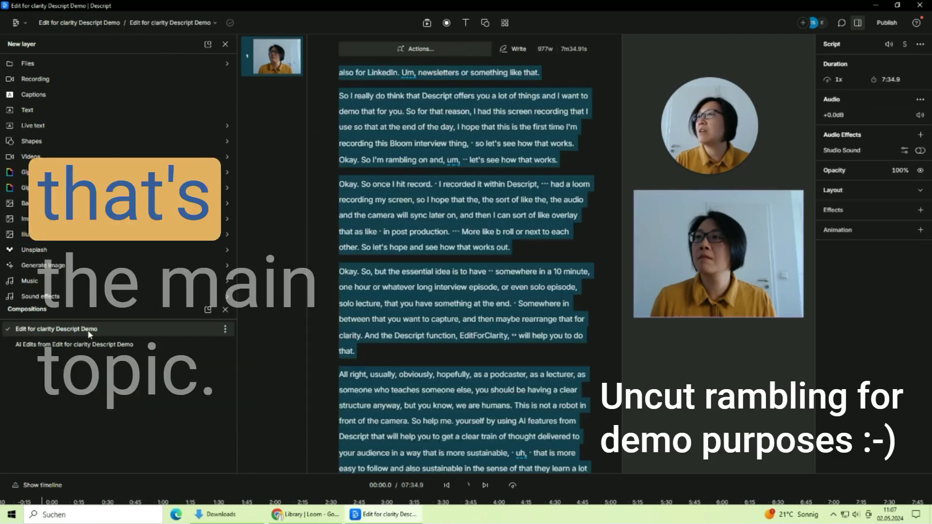
pyautogui.click(95, 347)
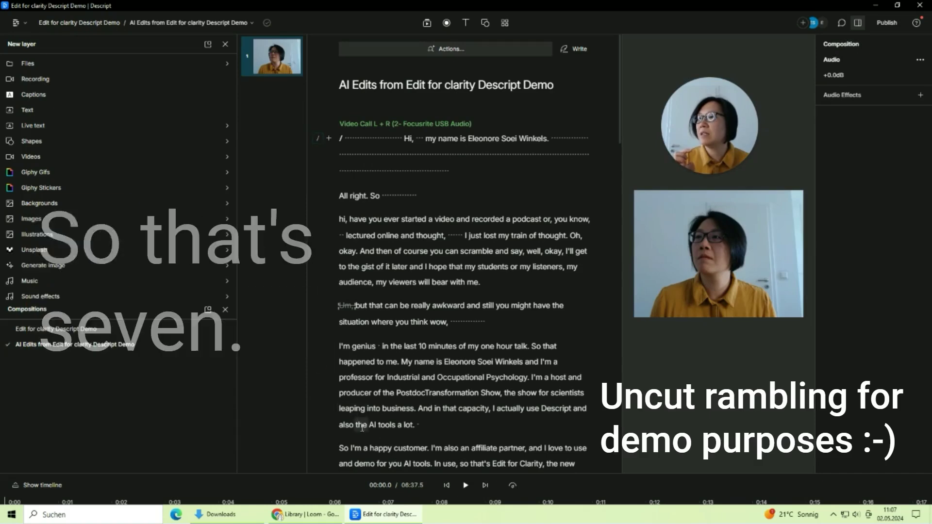
pyautogui.click(117, 331)
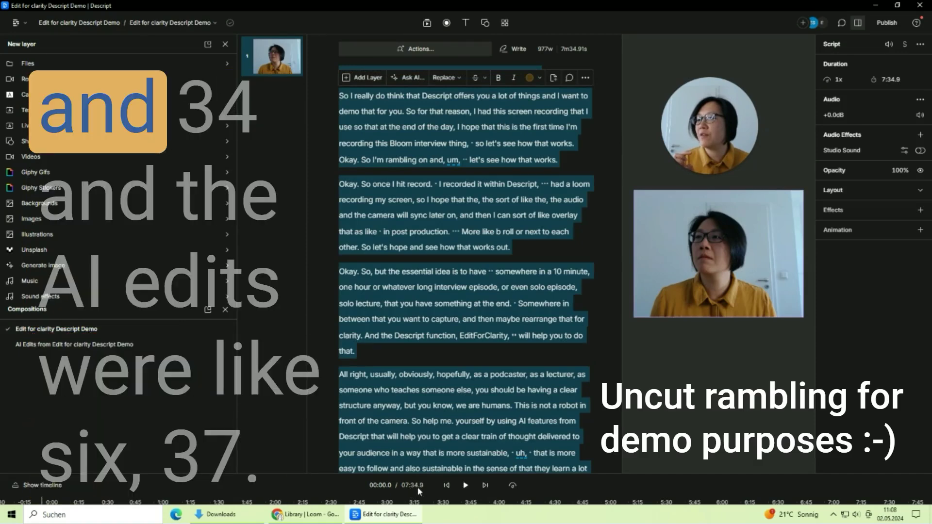
pyautogui.click(73, 344)
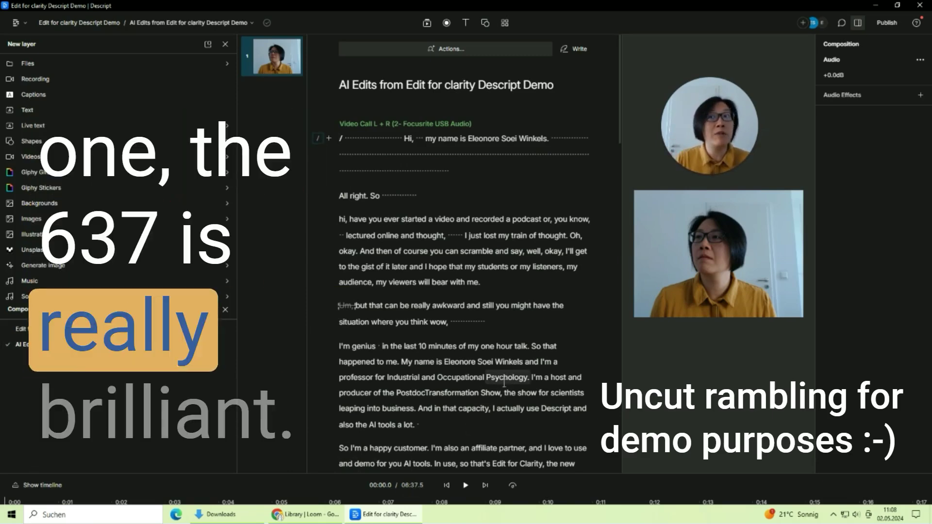
# Step: Read the AI Edits composition's script from the opening pauses to the paragraph beginning "And then you can take that bit", checking its struck-out words
pyautogui.click(384, 169)
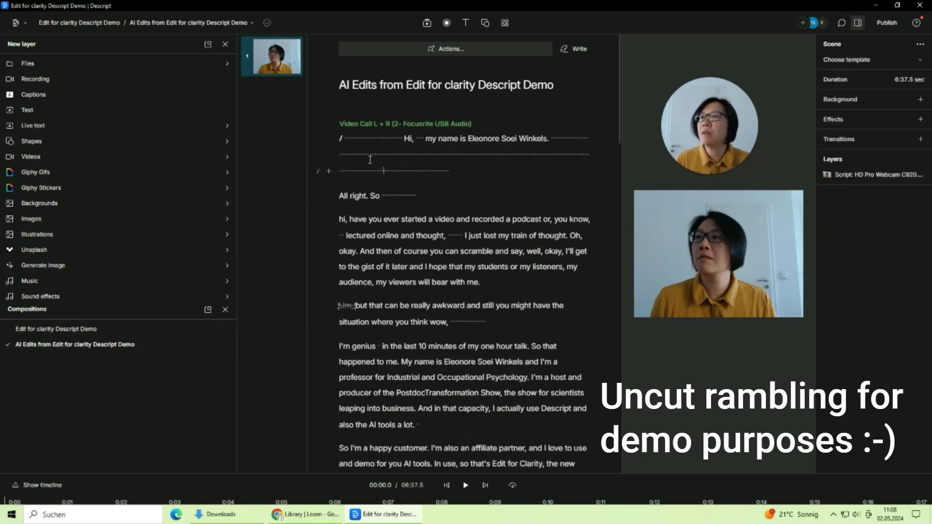
pyautogui.click(351, 137)
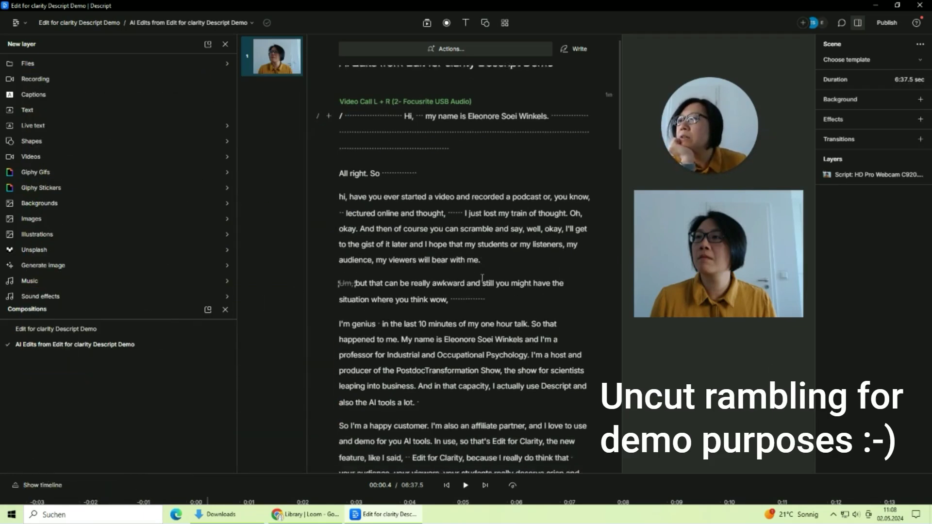
pyautogui.scroll(-3, 480, 276)
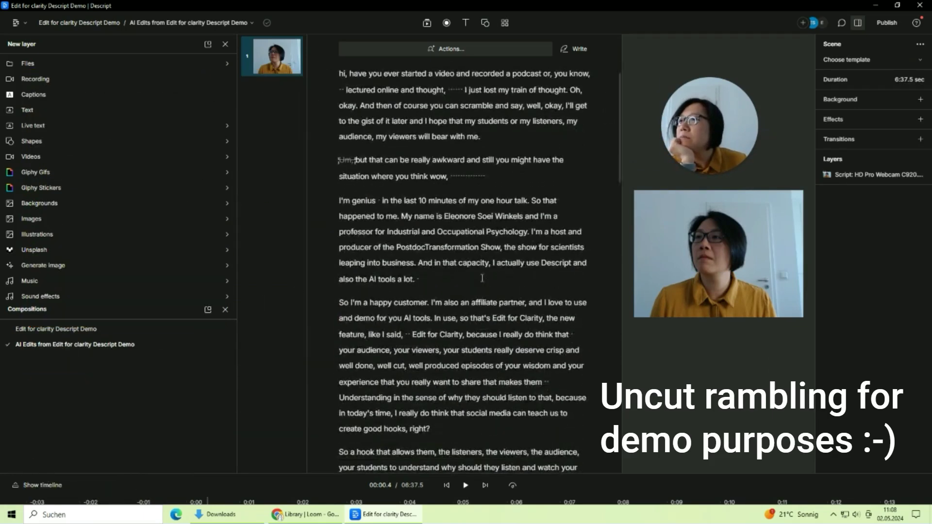
pyautogui.scroll(-1, 482, 279)
pyautogui.scroll(-1, 482, 278)
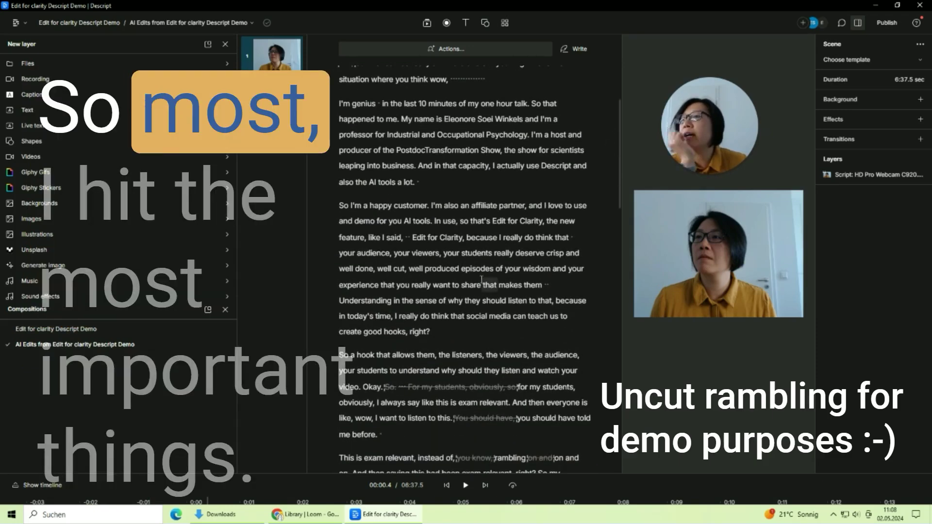
pyautogui.scroll(-2, 486, 286)
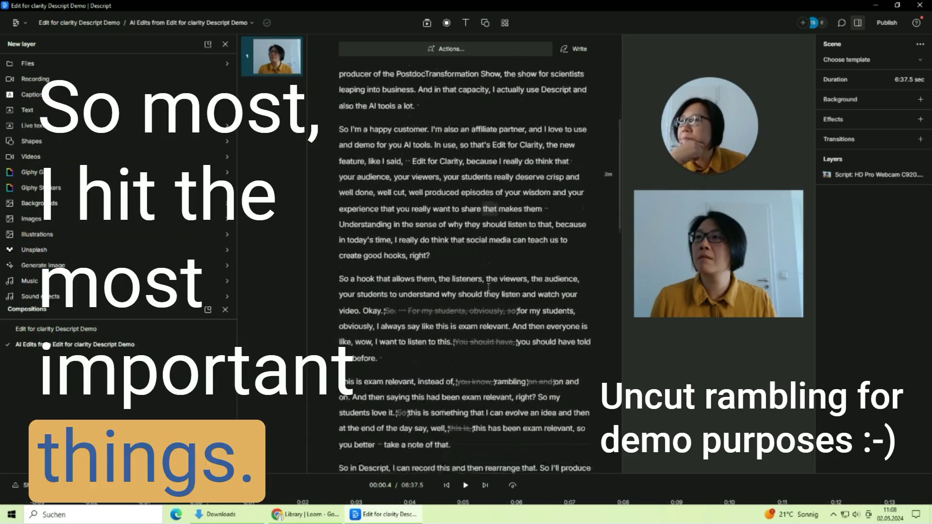
pyautogui.scroll(-4, 488, 286)
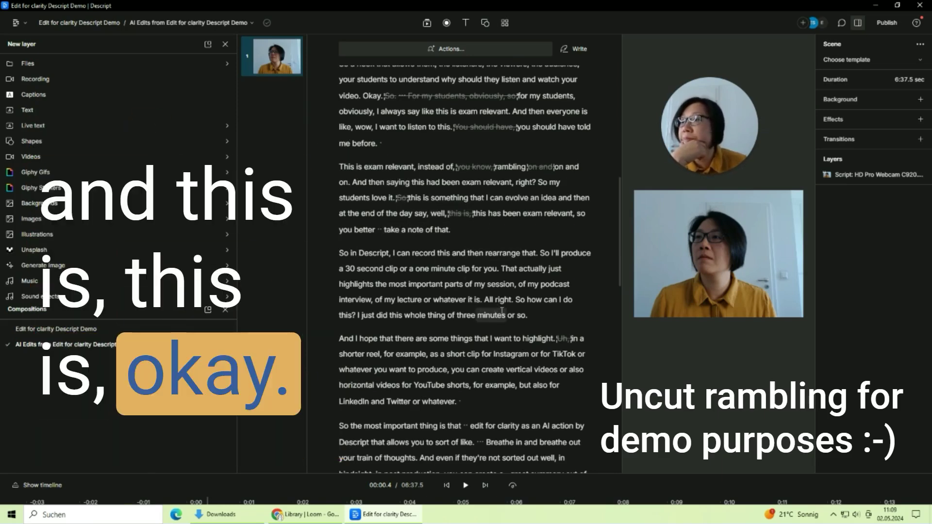
pyautogui.scroll(-3, 501, 312)
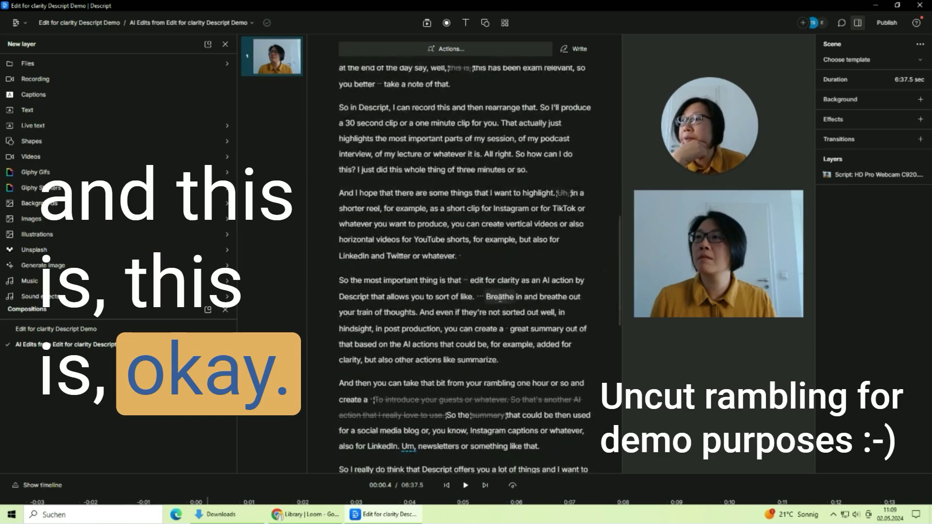
pyautogui.scroll(-2, 500, 297)
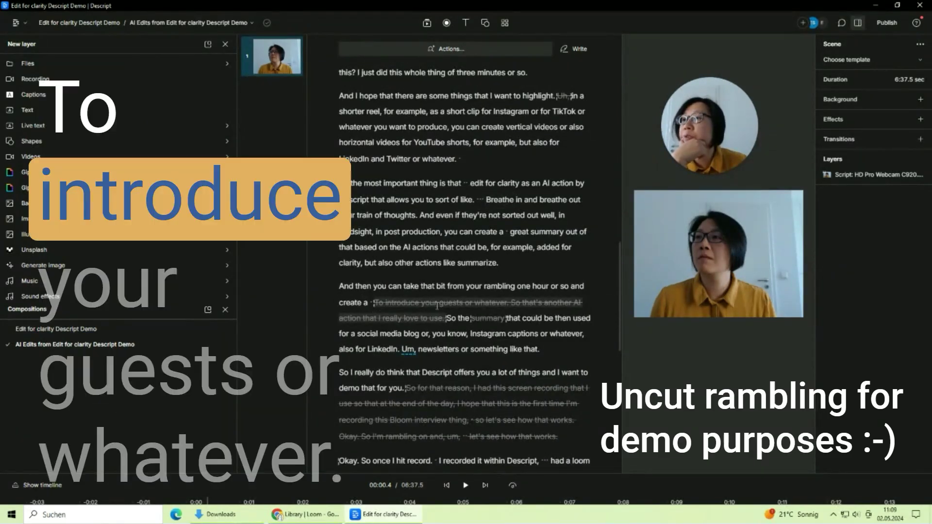
# Step: Examine the struck-out passage "To introduce your guests or whatever. So that's another AI action that I really love to use."
pyautogui.moveTo(415, 317)
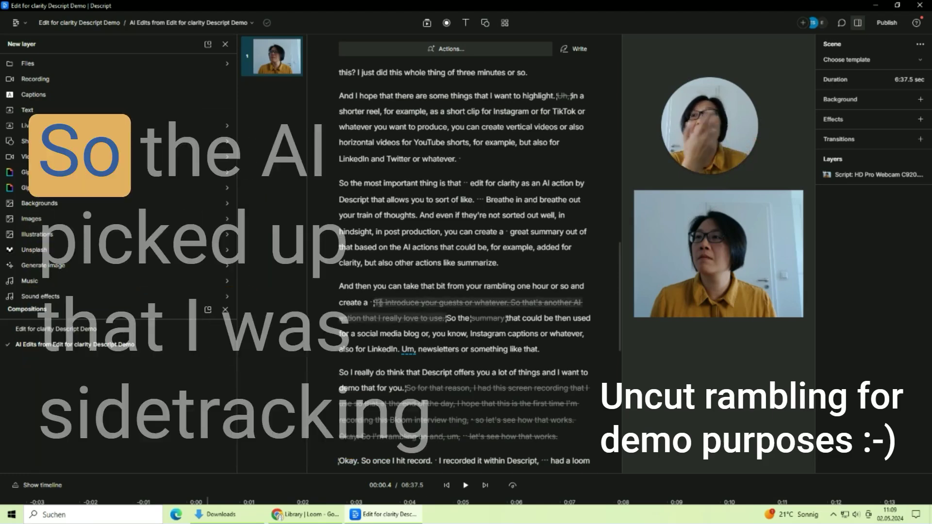
pyautogui.moveTo(381, 303)
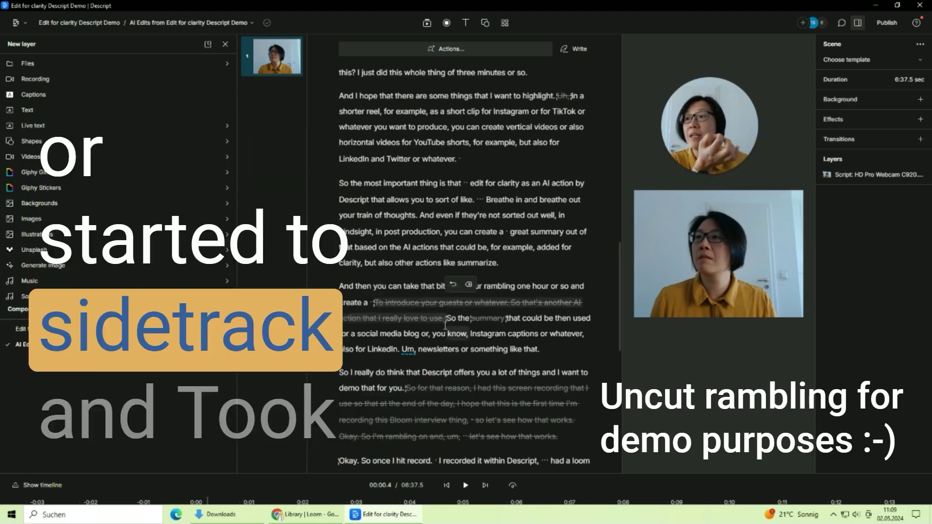
pyautogui.moveTo(429, 316)
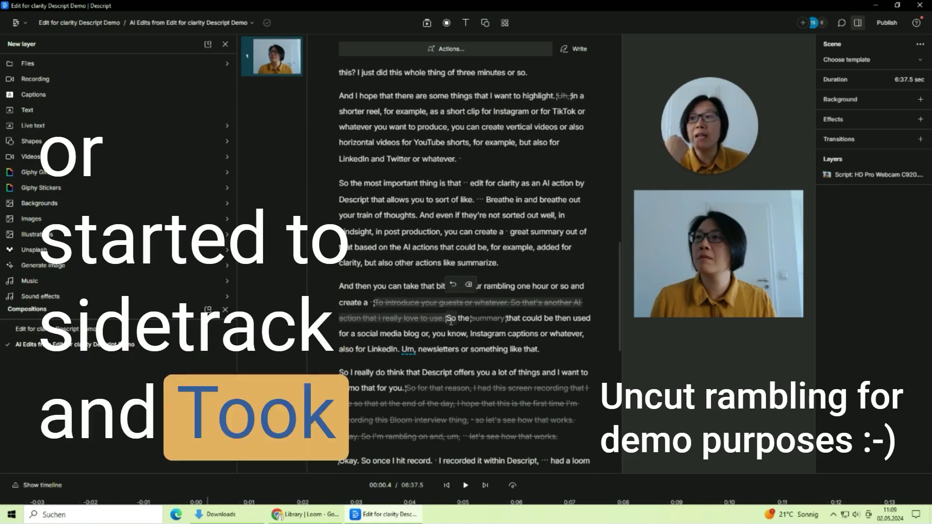
# Step: Review the removed passages in the rest of the script, through to the closing line "So, let's demo!"
pyautogui.scroll(-3, 485, 328)
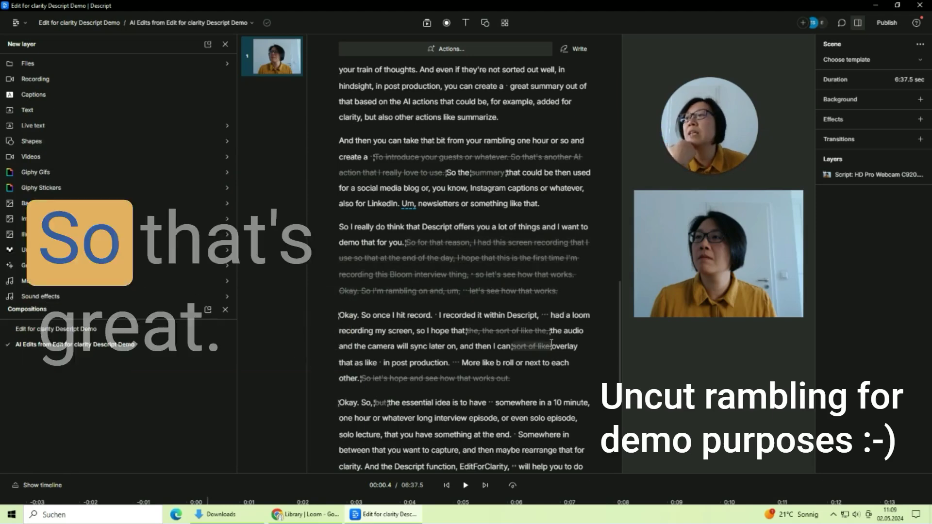
pyautogui.scroll(-5, 558, 315)
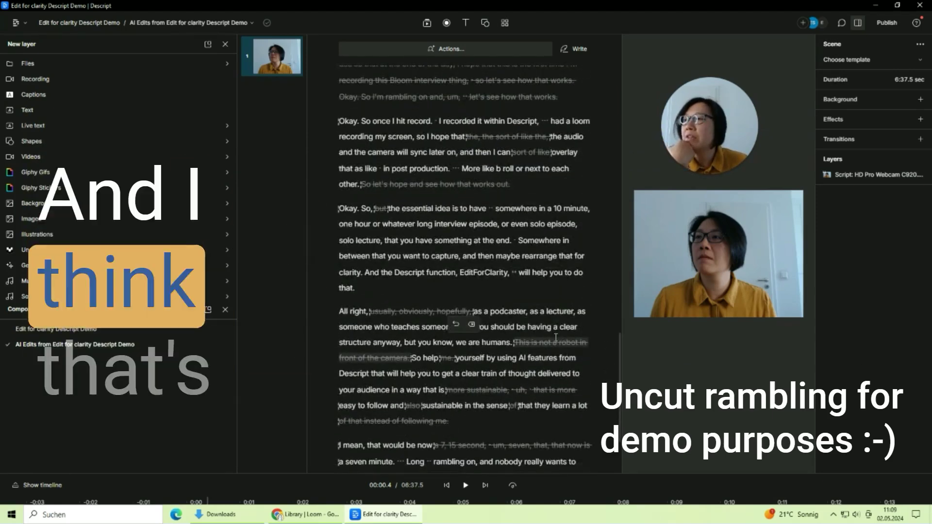
pyautogui.scroll(-2, 556, 338)
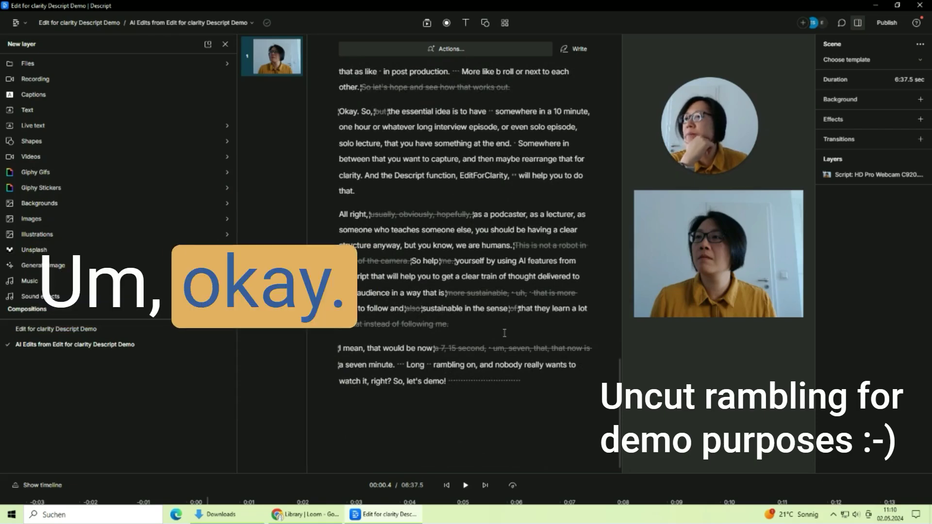
pyautogui.scroll(-1, 507, 320)
# Step: Look back over the edited script from its closing paragraphs to the introduction
pyautogui.scroll(4, 512, 306)
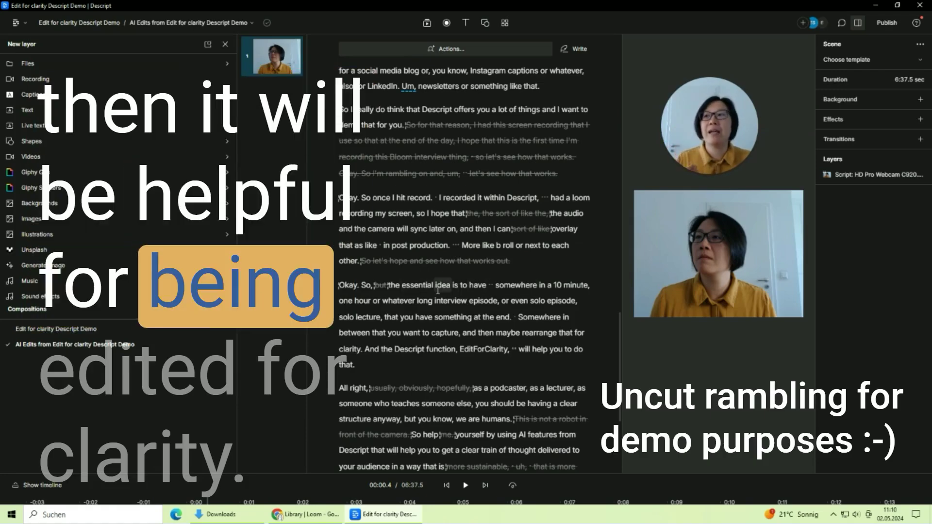
pyautogui.scroll(6, 471, 306)
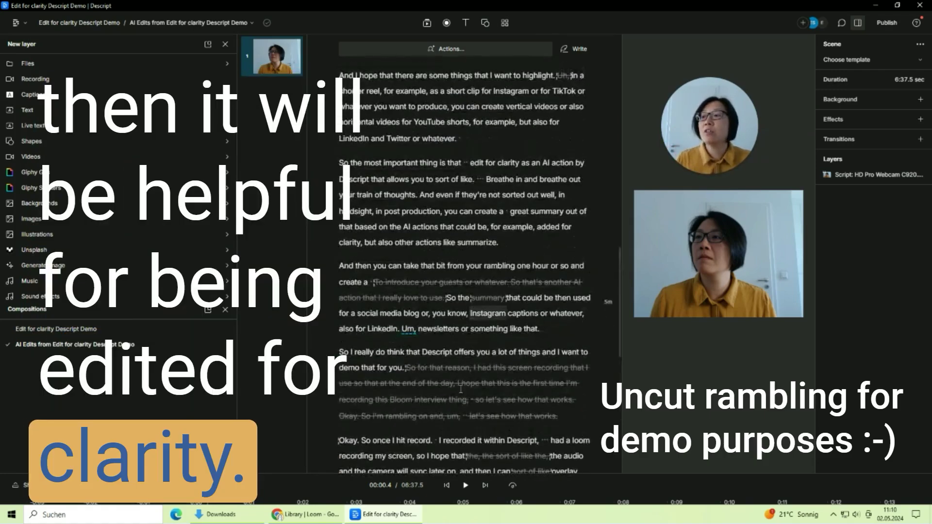
pyautogui.scroll(-5, 500, 413)
pyautogui.scroll(12, 500, 412)
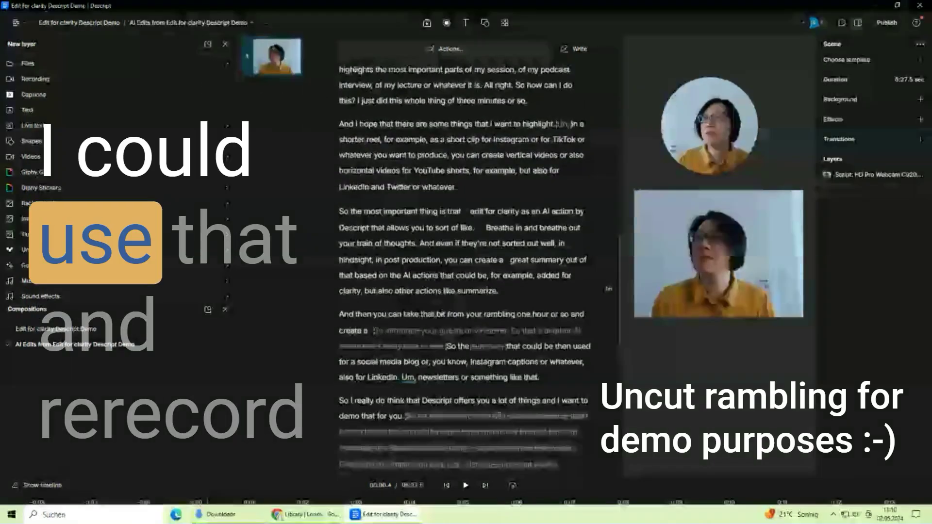
pyautogui.scroll(5, 498, 415)
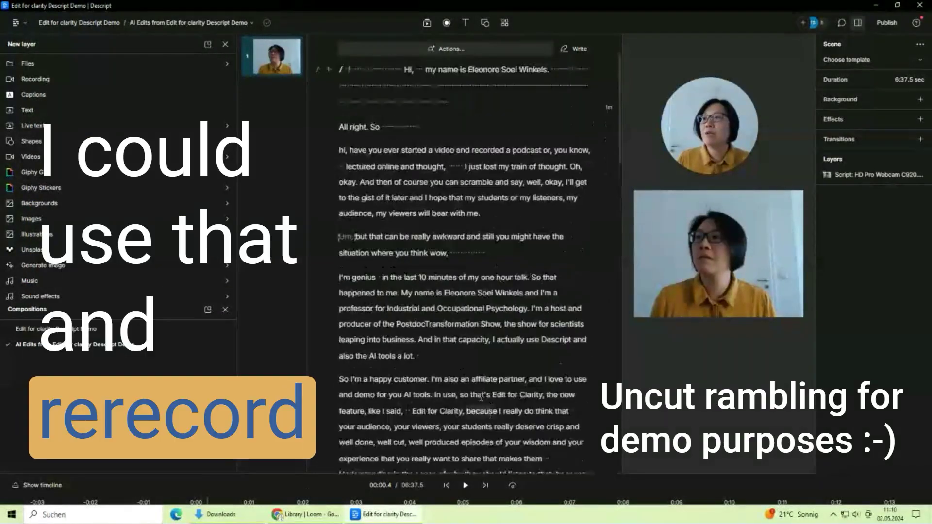
pyautogui.rightClick(406, 154)
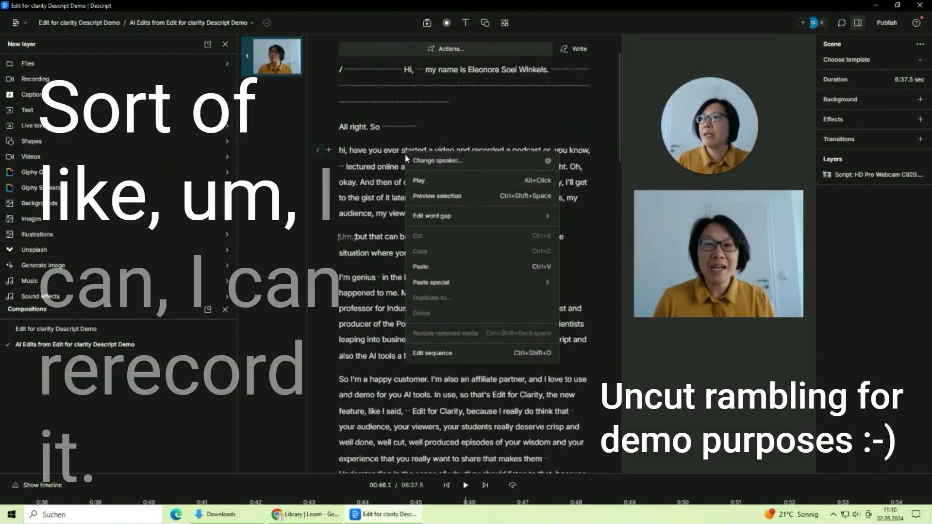
pyautogui.click(382, 164)
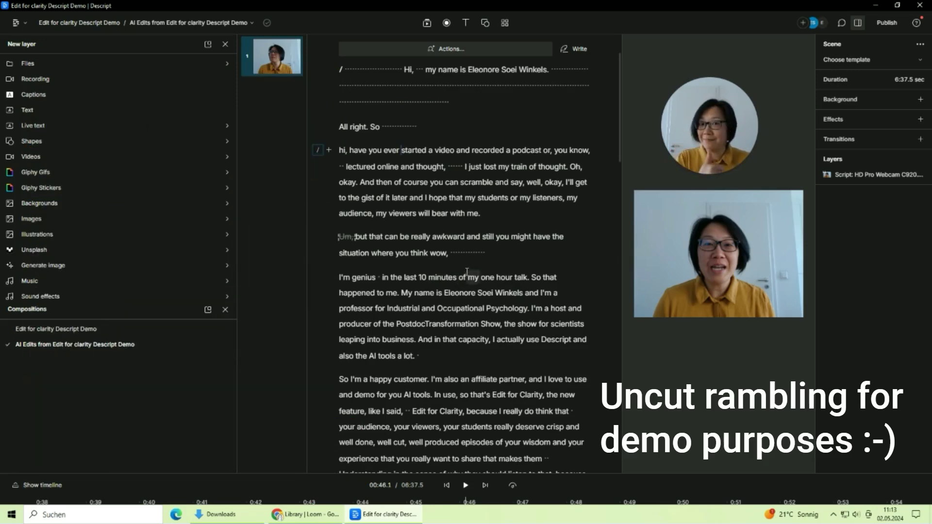
pyautogui.scroll(-15, 451, 363)
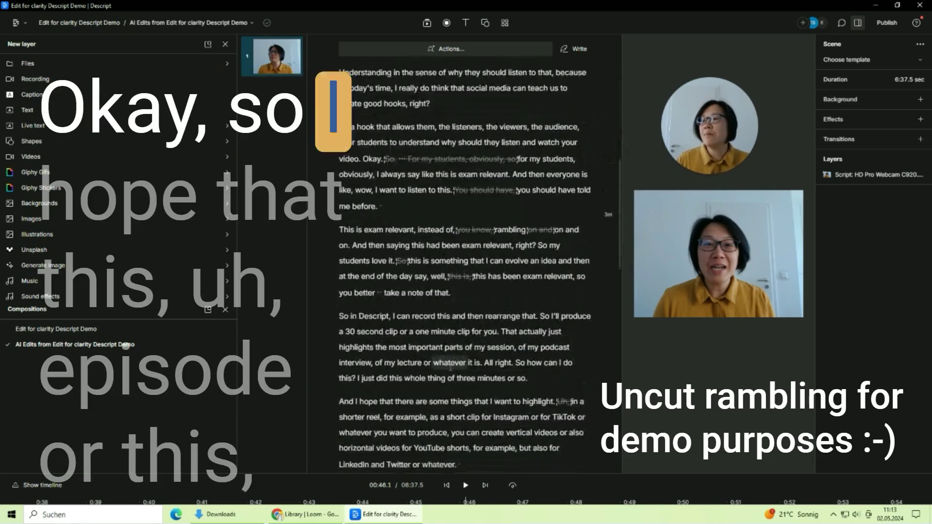
pyautogui.scroll(20, 451, 363)
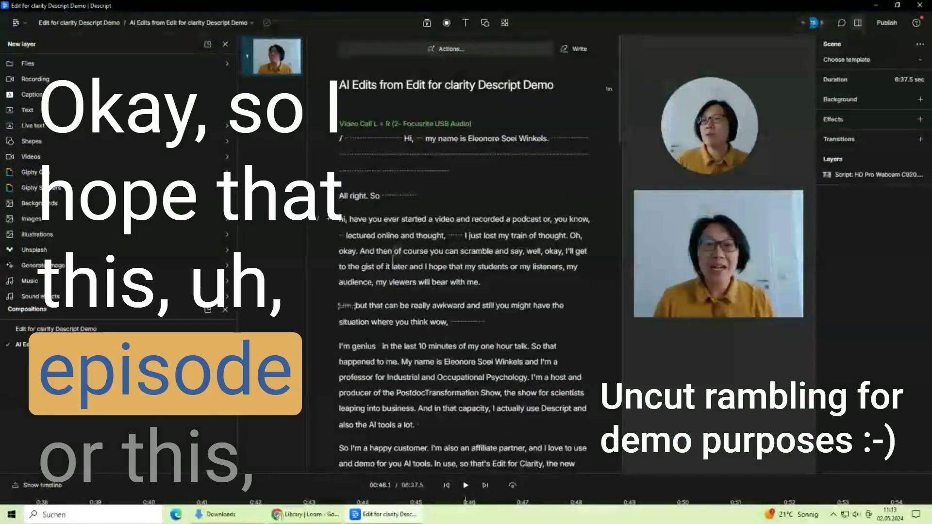